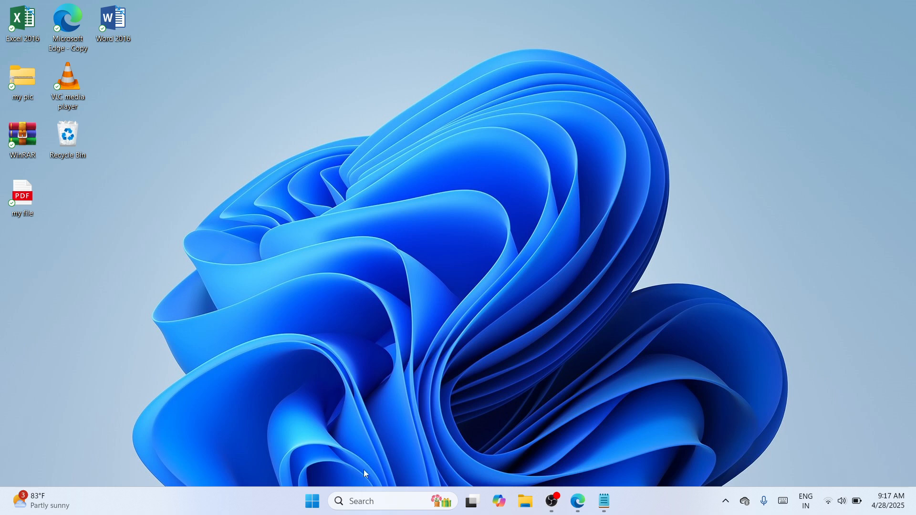
Open Windows Search from the taskbar search box
{"action": "left_click", "coordinate": [346, 502]}
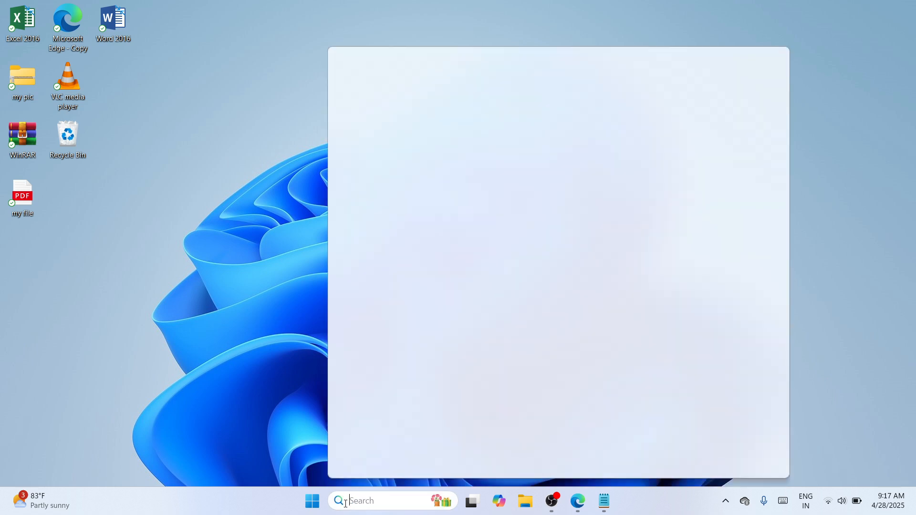
Search for 'chrome' and launch Google Chrome from the result
{"action": "type", "text": "chrome"}
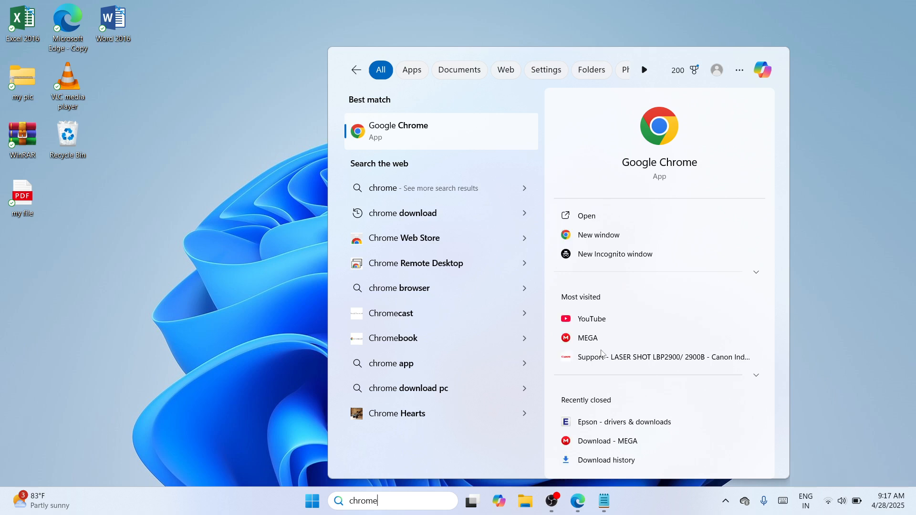
{"action": "left_click", "coordinate": [605, 223]}
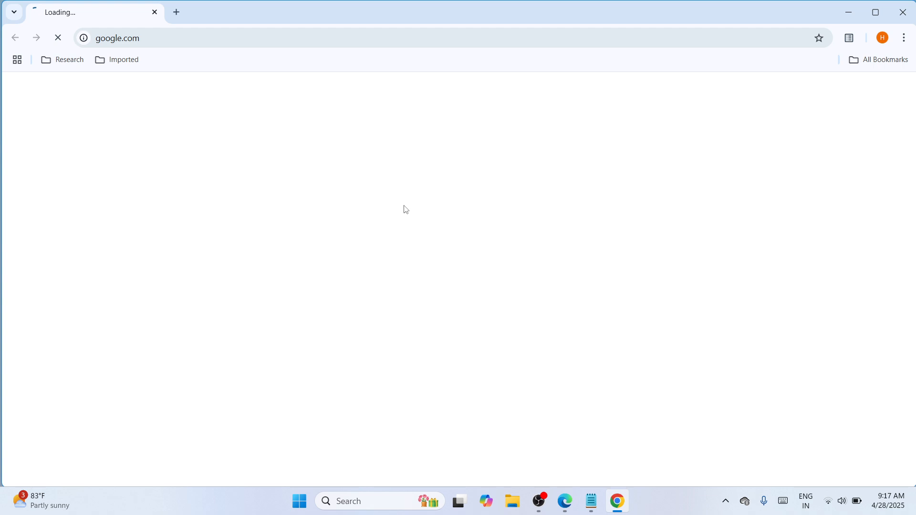
Load the pasted mega.nz link for mpp_-win-g2010-1_00-ea34.exe and show its download options
{"action": "left_click", "coordinate": [384, 36]}
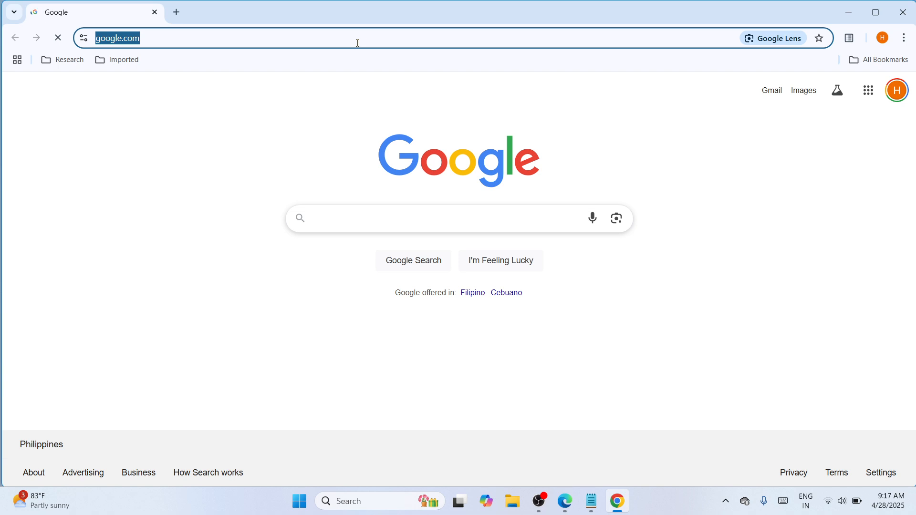
{"action": "key", "text": "Return"}
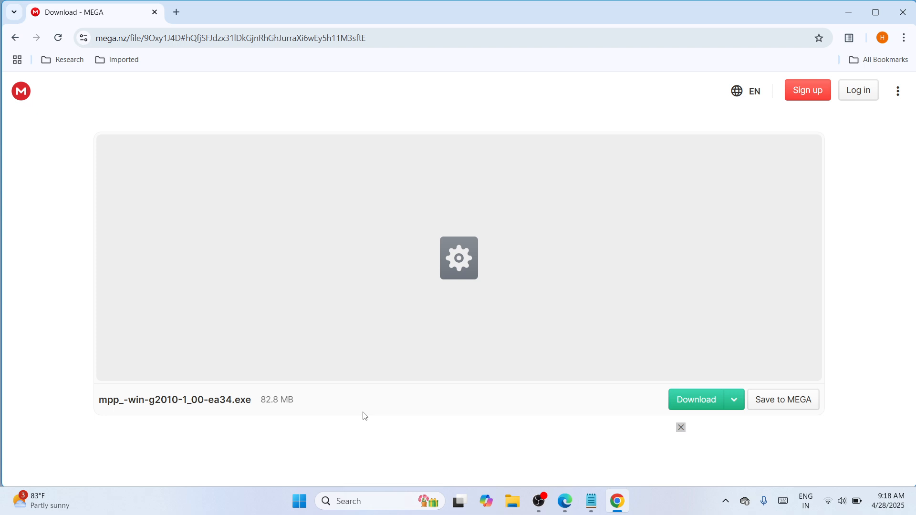
{"action": "left_click", "coordinate": [734, 401]}
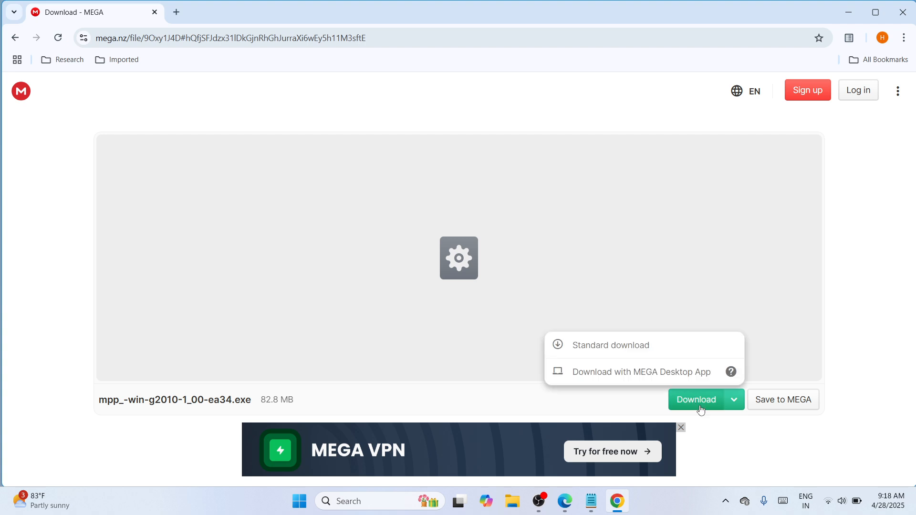
Download the 82.8 MB mpp_-win-g2010-1_00-ea34.exe from MEGA until it shows Completed
{"action": "left_click", "coordinate": [701, 410]}
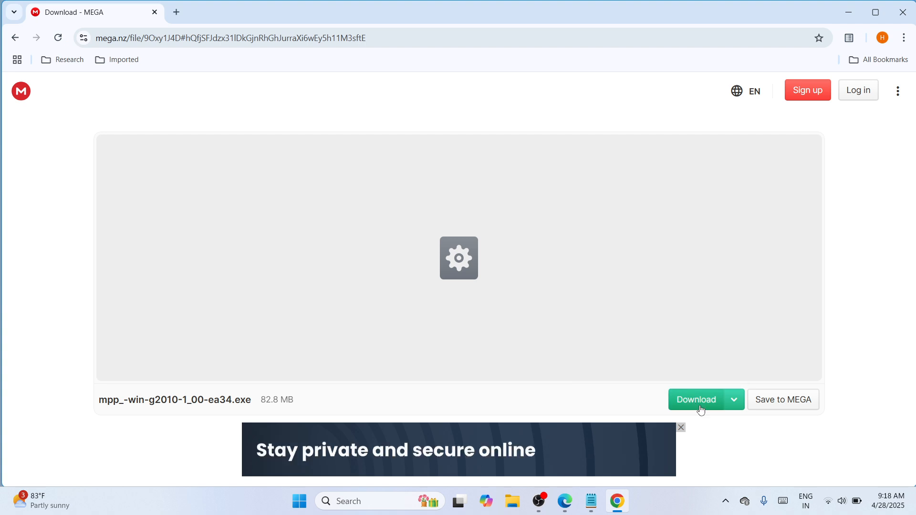
{"action": "left_click", "coordinate": [701, 410]}
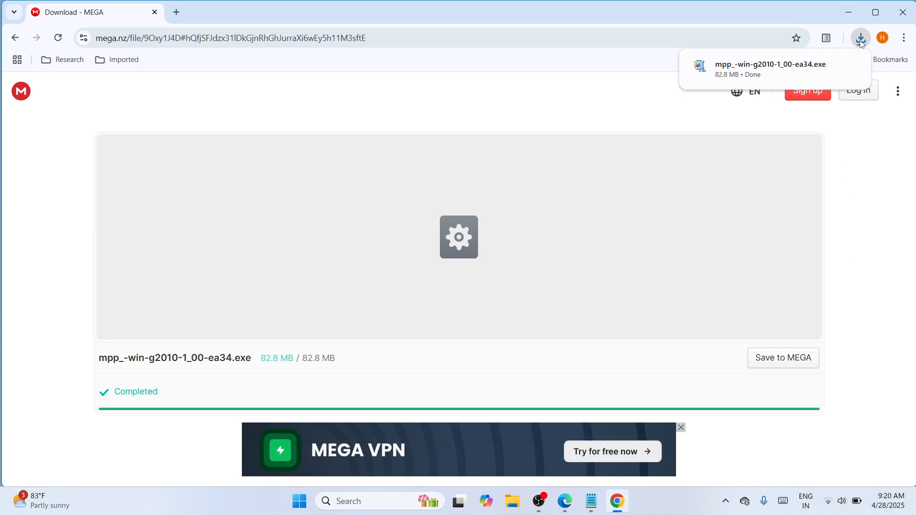
{"action": "mouse_move", "coordinate": [785, 77]}
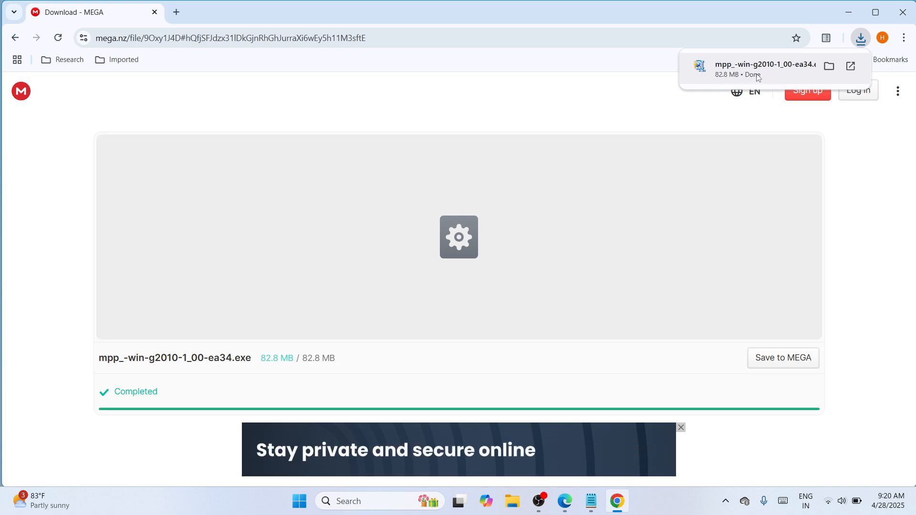
Cut the downloaded installer from the Downloads folder, then close File Explorer and Chrome
{"action": "left_click", "coordinate": [830, 66]}
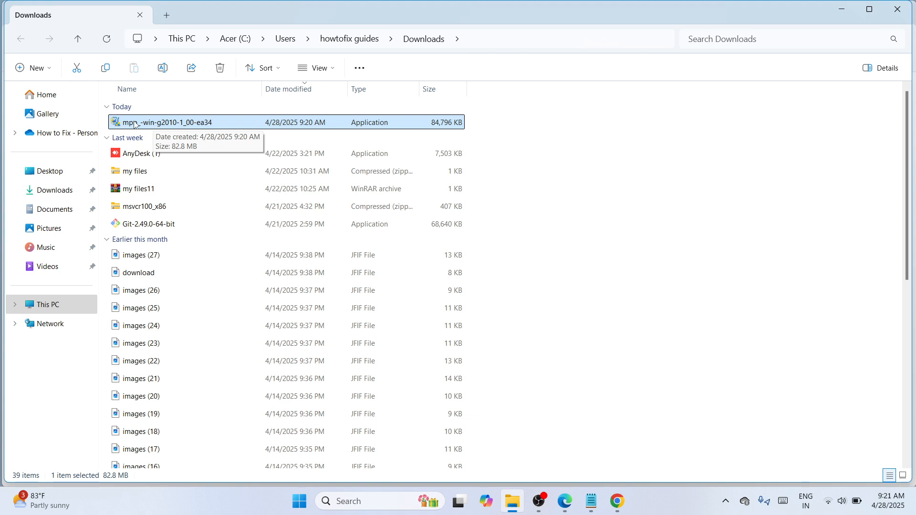
{"action": "left_click", "coordinate": [76, 68]}
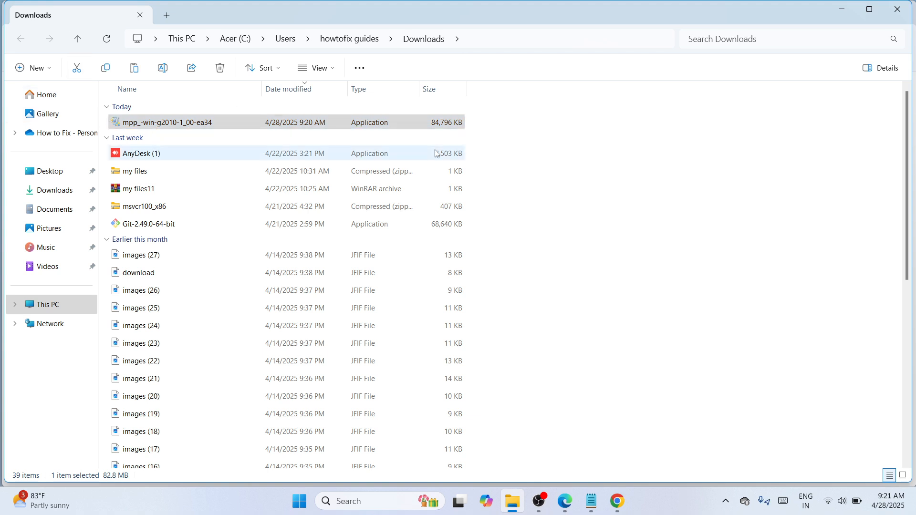
{"action": "left_click", "coordinate": [899, 10]}
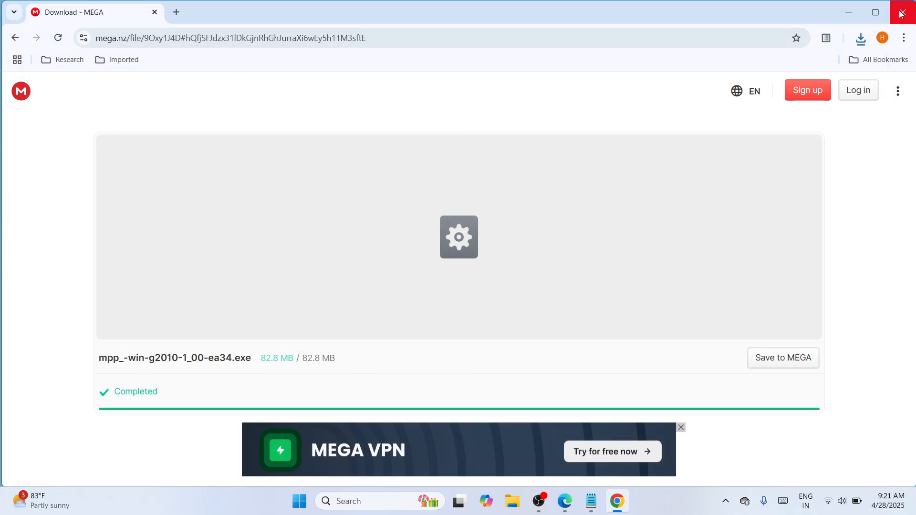
{"action": "left_click", "coordinate": [901, 13]}
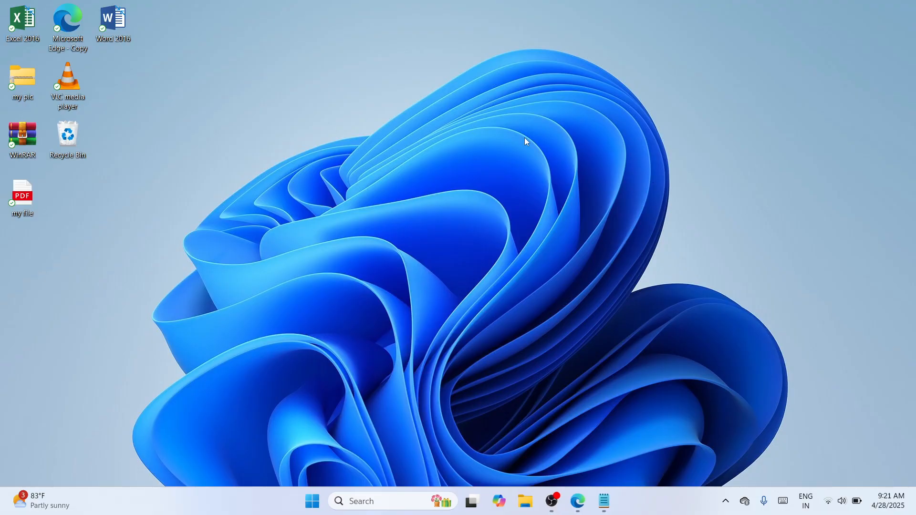
Paste the driver installer onto the desktop and move it to the top centre
{"action": "right_click", "coordinate": [526, 142]}
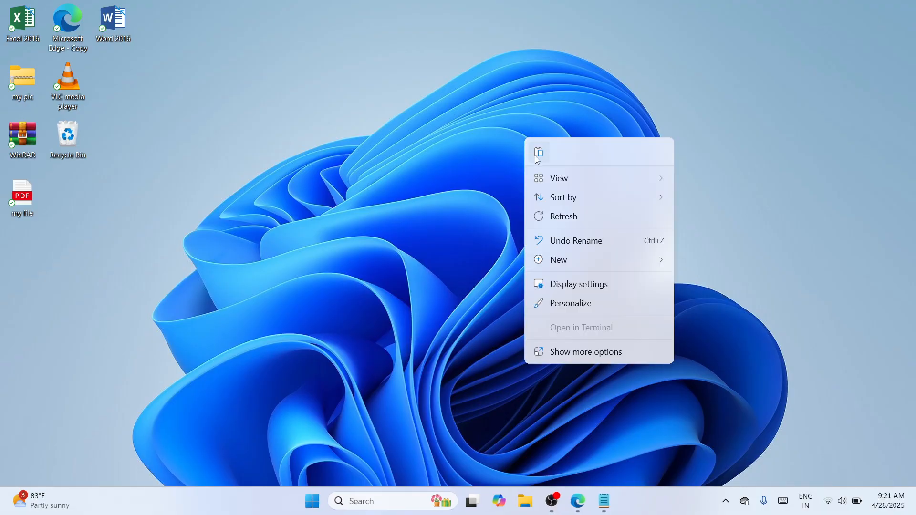
{"action": "key", "text": "Escape"}
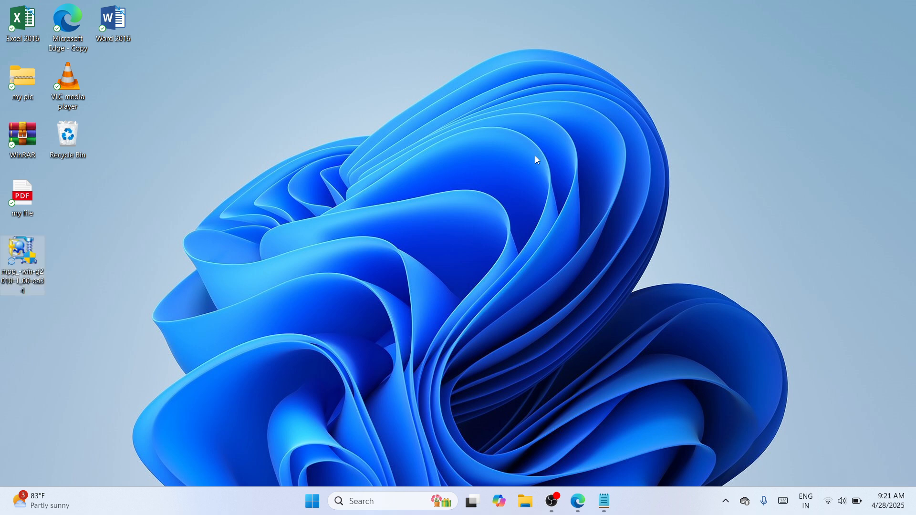
{"action": "left_click_drag", "start_coordinate": [29, 256], "coordinate": [494, 136]}
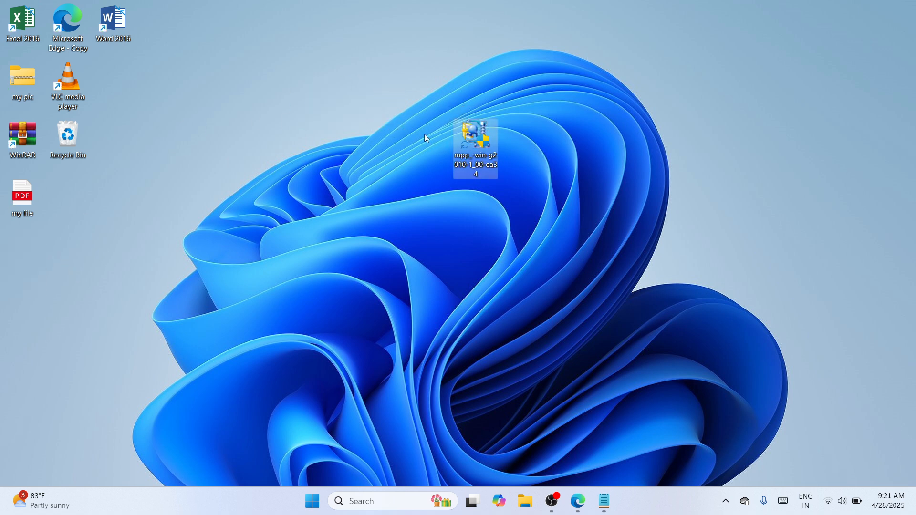
Extract it with WinRAR into an mpp_-win-g2010-1_00-ea34 folder placed beside the .exe
{"action": "right_click", "coordinate": [474, 136]}
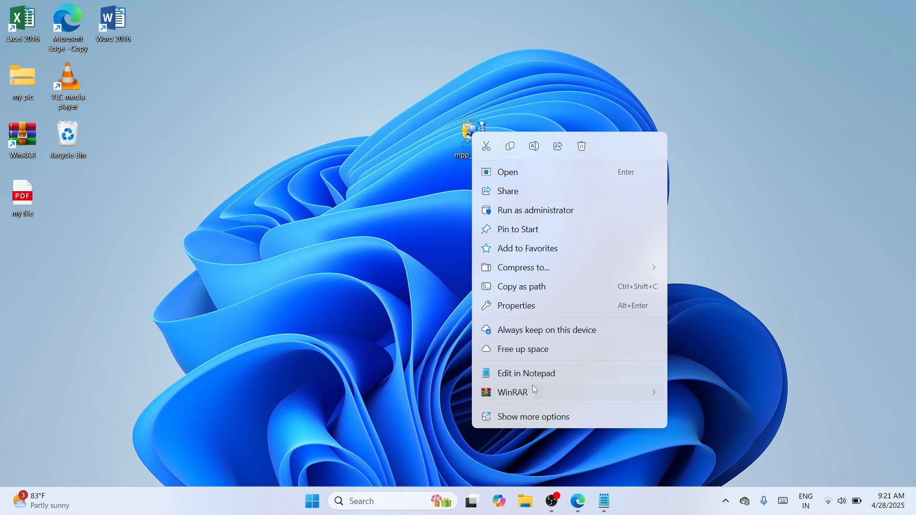
{"action": "mouse_move", "coordinate": [533, 386]}
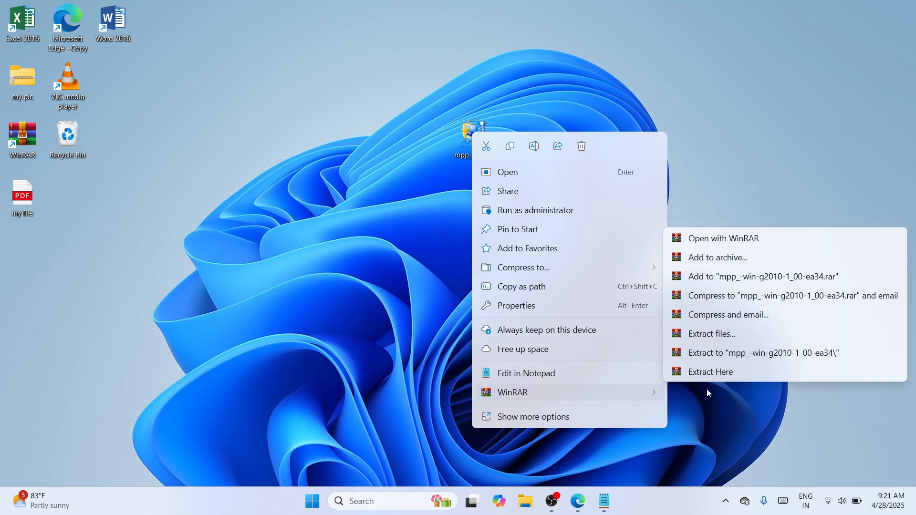
{"action": "left_click", "coordinate": [743, 354]}
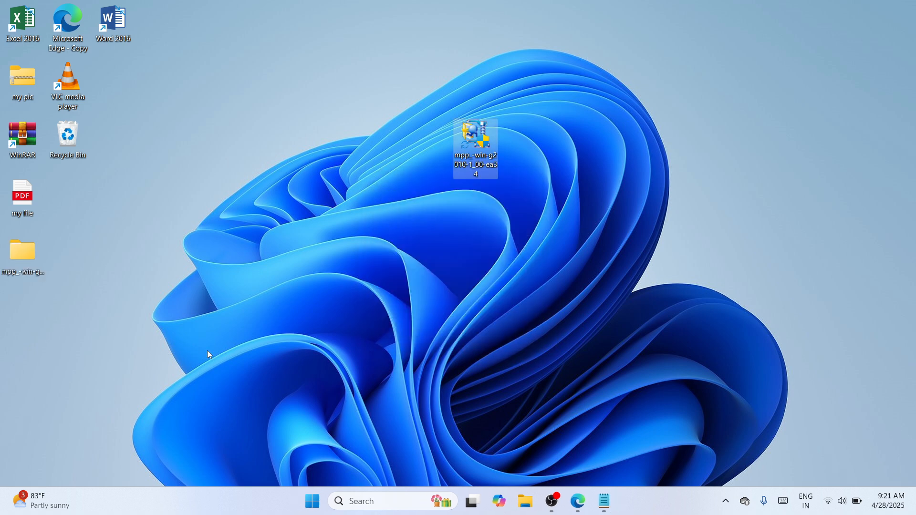
{"action": "left_click_drag", "start_coordinate": [22, 252], "coordinate": [411, 130]}
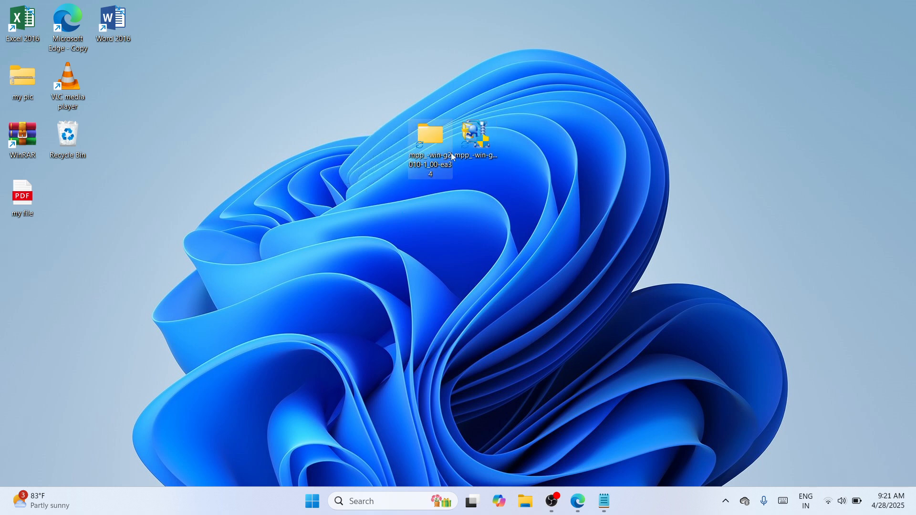
{"action": "left_click", "coordinate": [414, 285]}
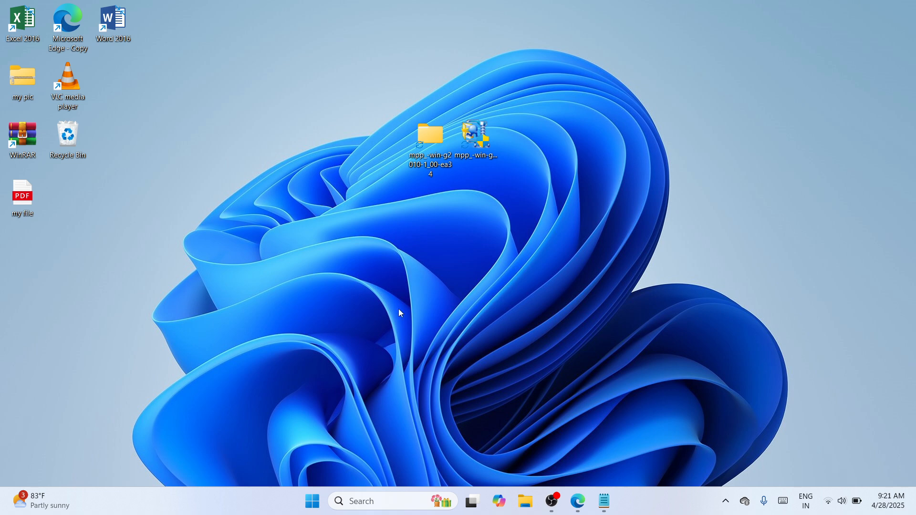
Open Settings from the Start button's quick-link menu
{"action": "right_click", "coordinate": [312, 509]}
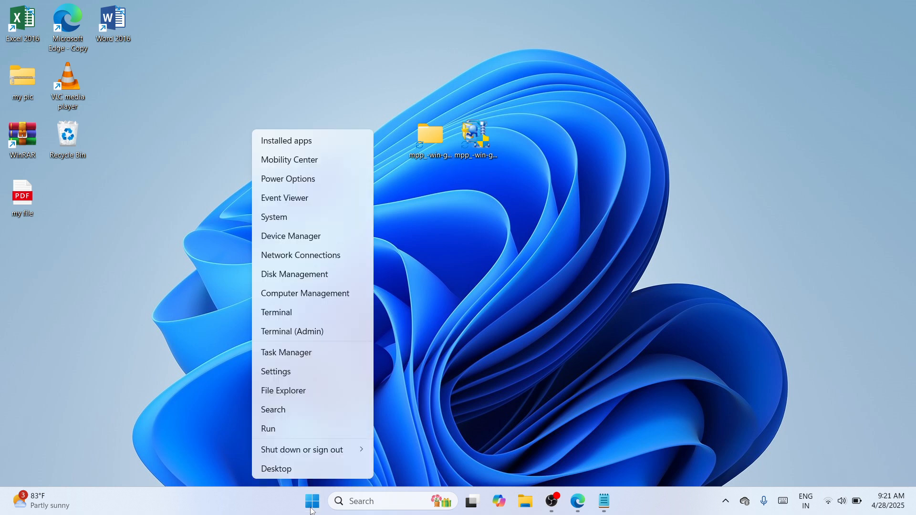
{"action": "left_click", "coordinate": [288, 371]}
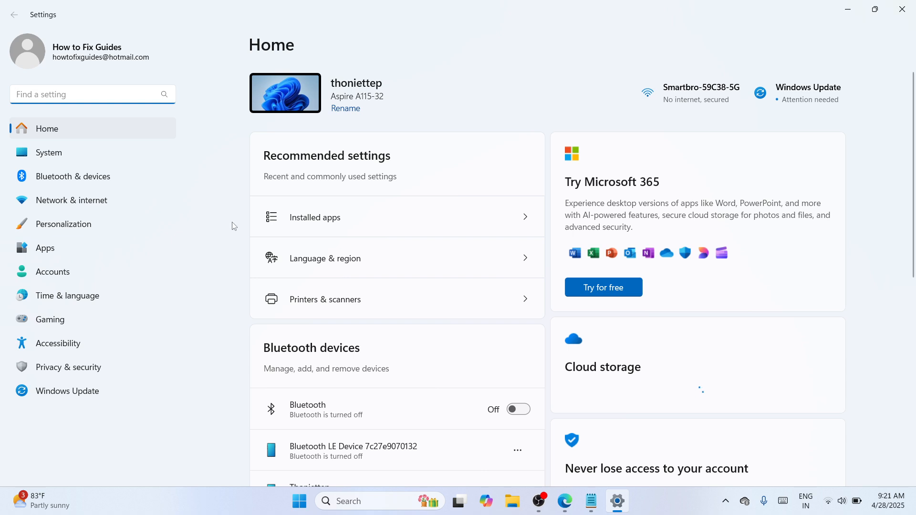
Go to Bluetooth & devices > Devices and open More devices and printer settings
{"action": "left_click", "coordinate": [56, 180]}
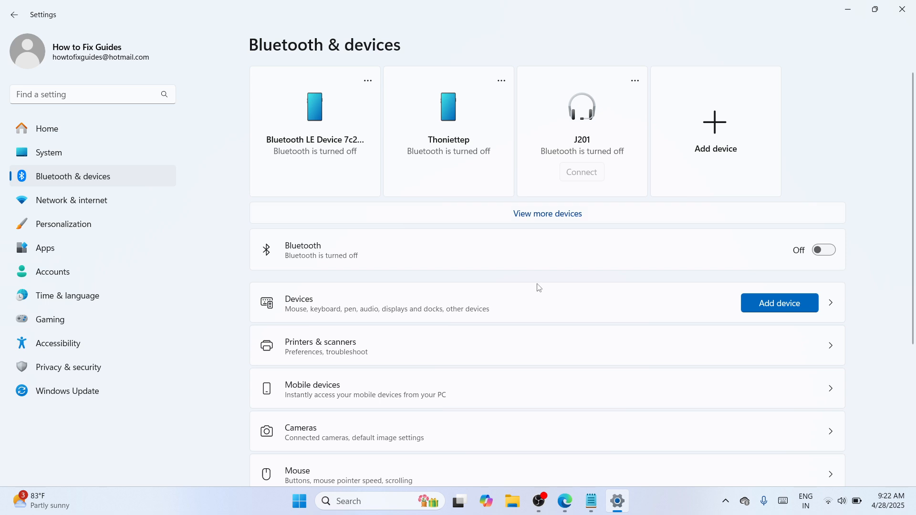
{"action": "left_click", "coordinate": [487, 306]}
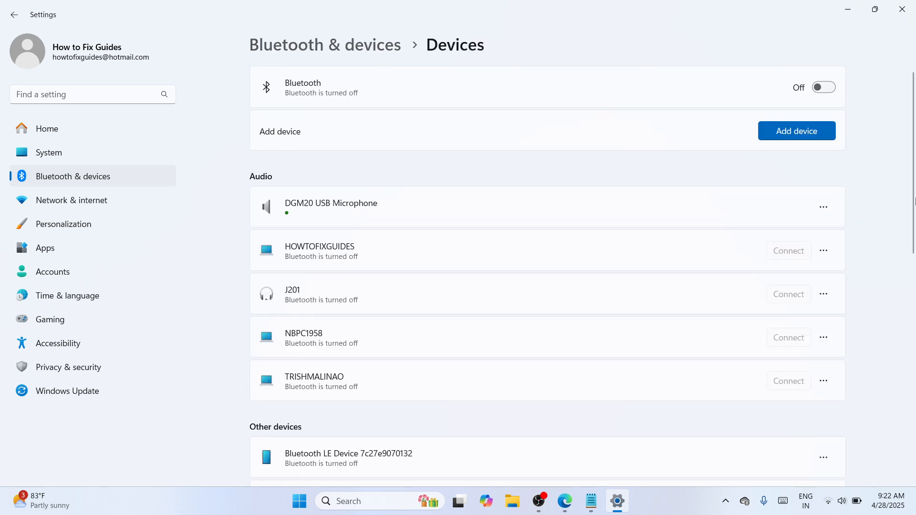
{"action": "scroll", "coordinate": [912, 196], "scroll_direction": "down", "scroll_amount": 2}
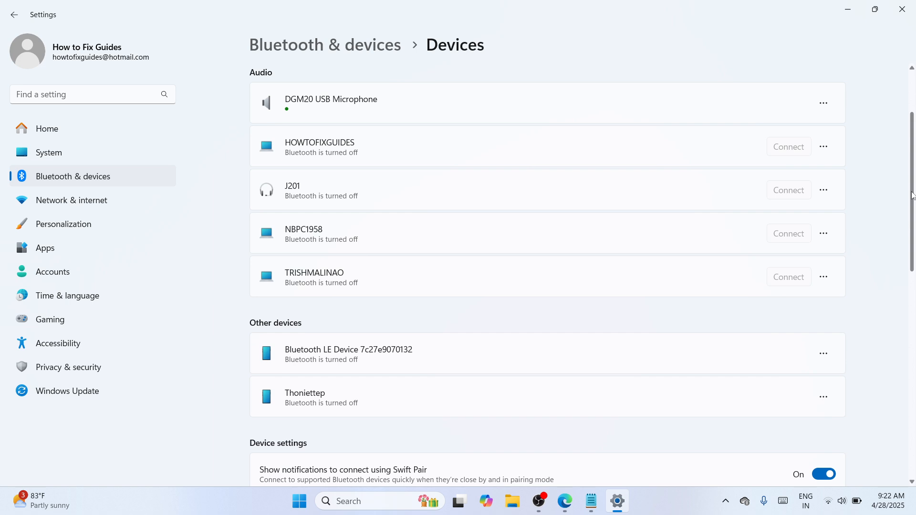
{"action": "left_click_drag", "start_coordinate": [913, 195], "coordinate": [912, 411]}
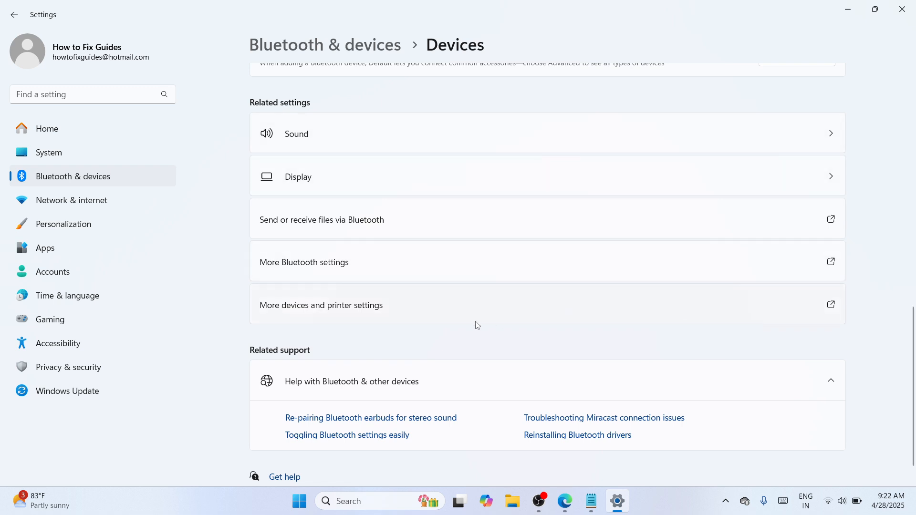
{"action": "left_click", "coordinate": [518, 314]}
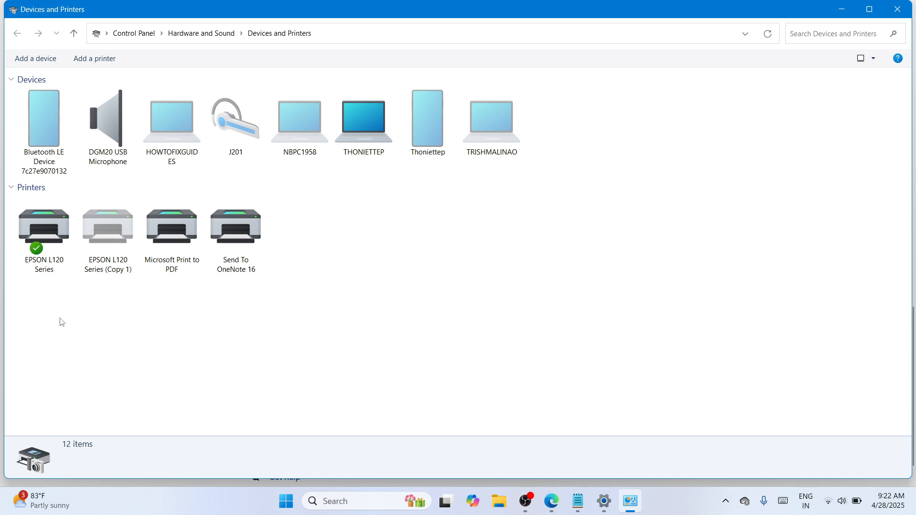
Start Add a printer and nudge the Add a device window upward
{"action": "left_click", "coordinate": [96, 62]}
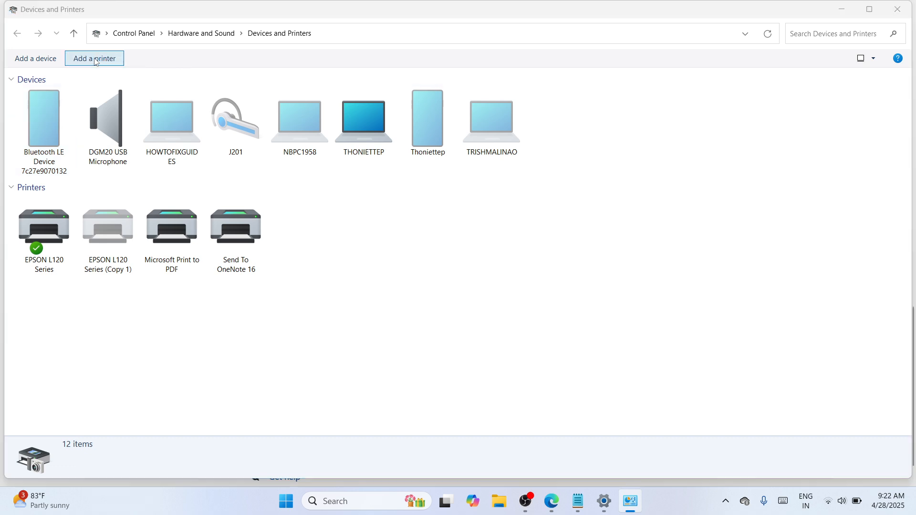
{"action": "left_click_drag", "start_coordinate": [454, 134], "coordinate": [448, 116]}
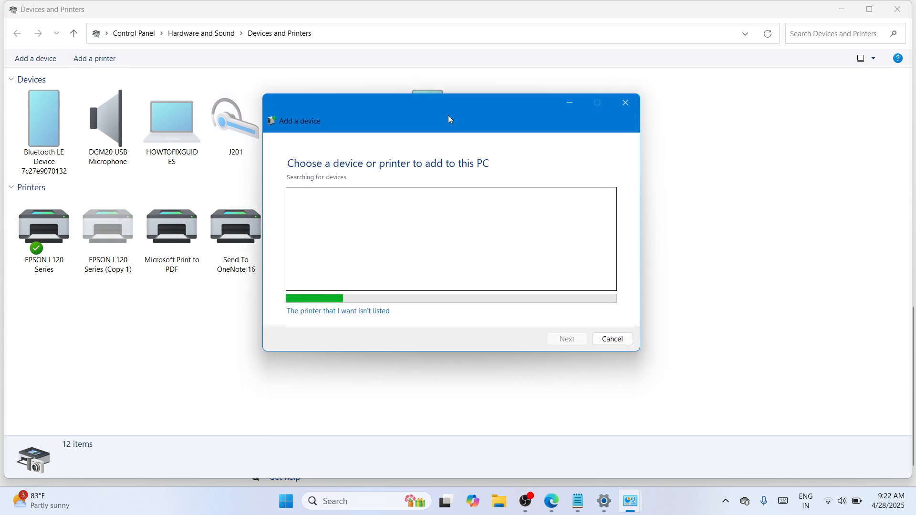
Add a local printer manually on existing port USB001 and proceed to driver installation
{"action": "left_click", "coordinate": [352, 313]}
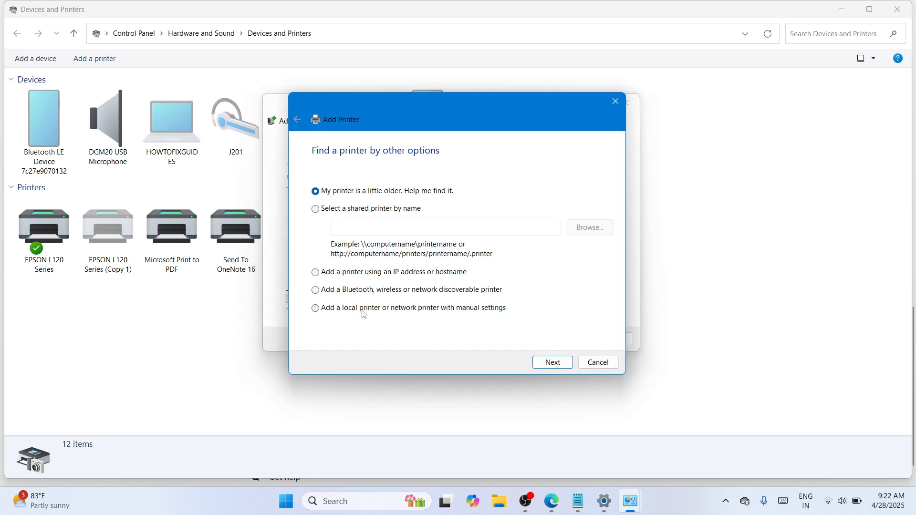
{"action": "left_click", "coordinate": [368, 313]}
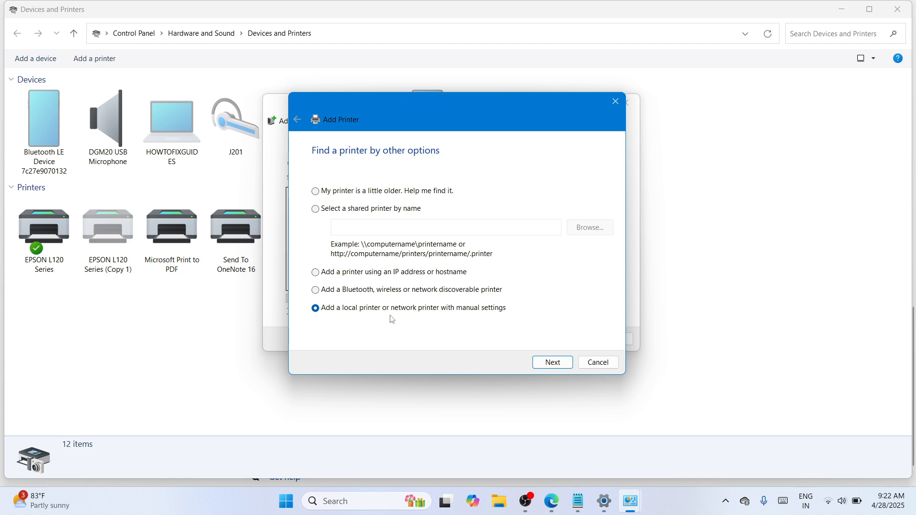
{"action": "left_click", "coordinate": [557, 363]}
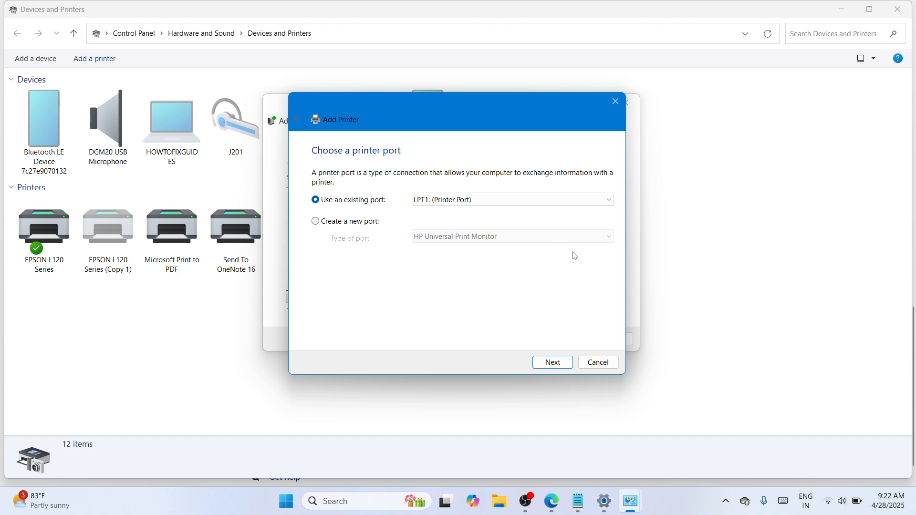
{"action": "left_click", "coordinate": [611, 202]}
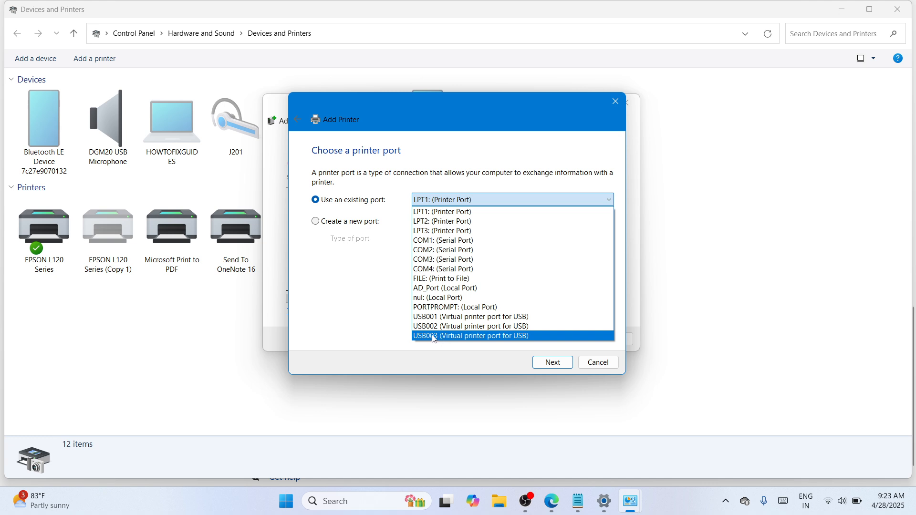
{"action": "left_click", "coordinate": [461, 318]}
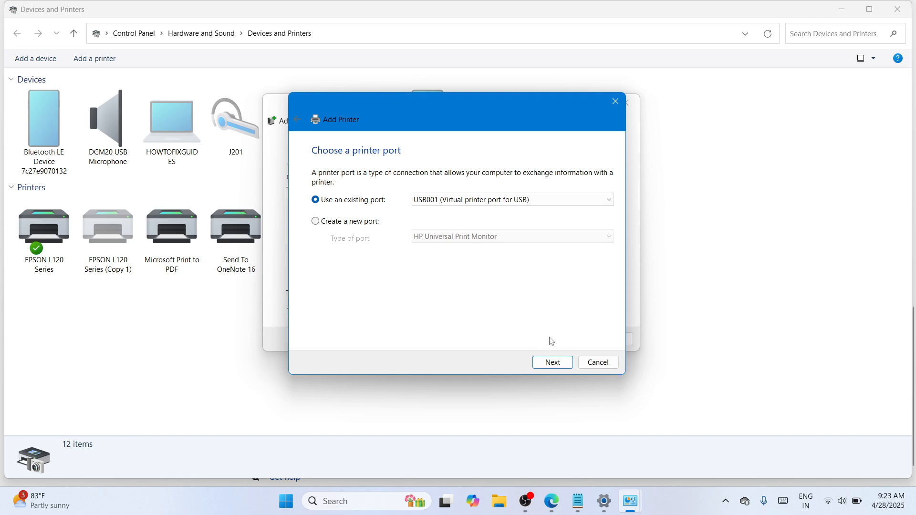
{"action": "left_click", "coordinate": [548, 362]}
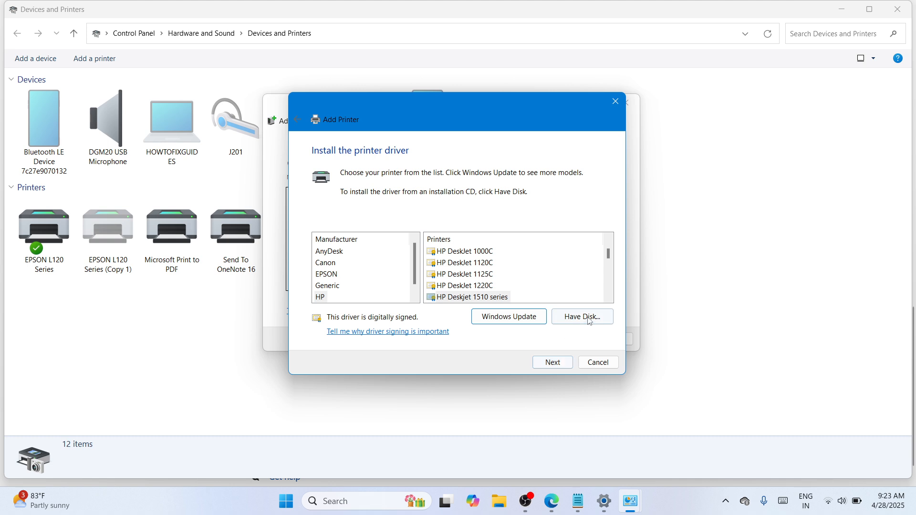
Choose Have Disk and browse to the Desktop for the driver file
{"action": "left_click", "coordinate": [591, 318]}
{"action": "left_click", "coordinate": [568, 293]}
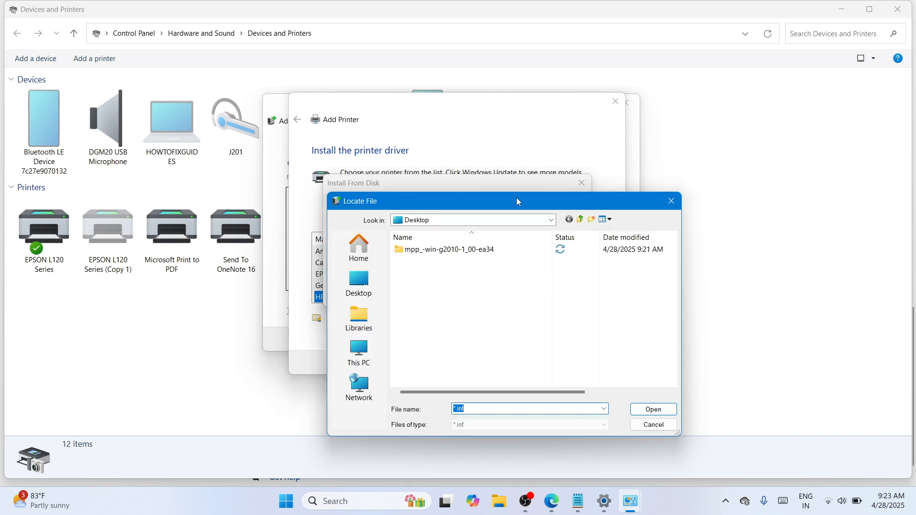
{"action": "left_click_drag", "start_coordinate": [515, 202], "coordinate": [497, 125]}
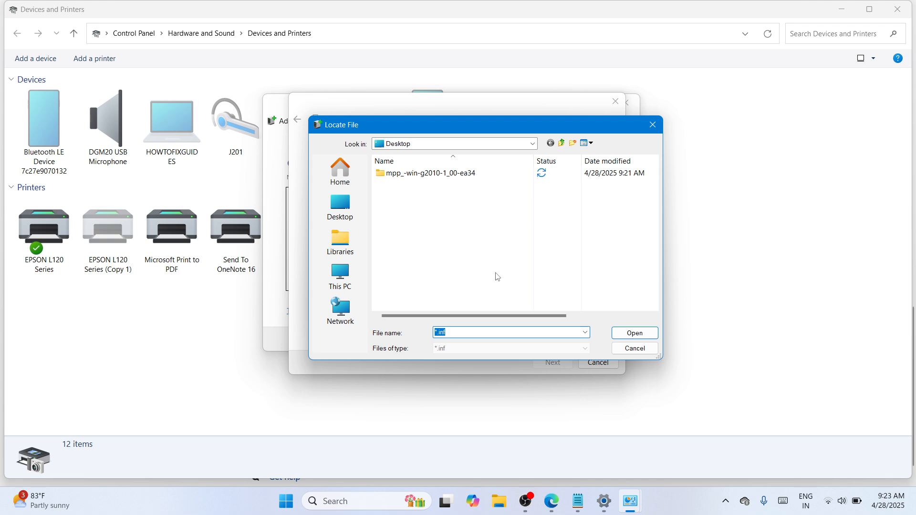
{"action": "left_click", "coordinate": [341, 216]}
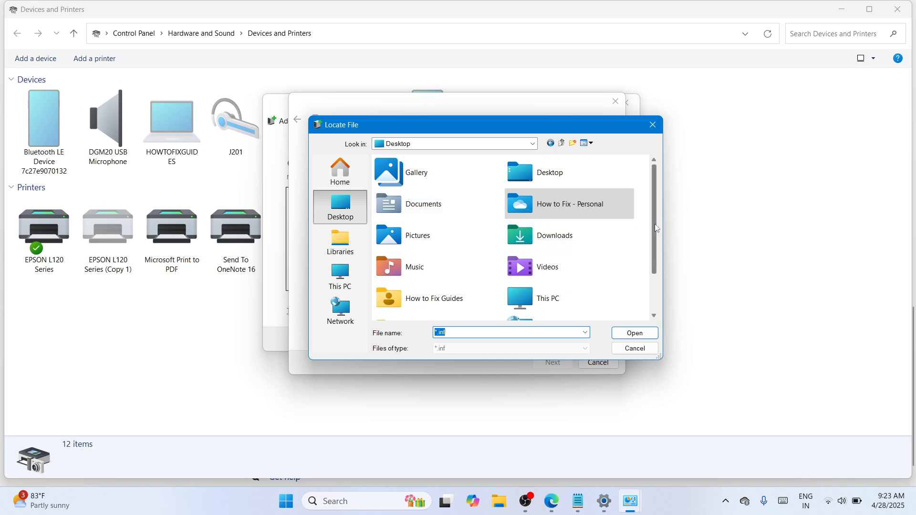
{"action": "scroll", "coordinate": [654, 223], "scroll_direction": "down", "scroll_amount": 2}
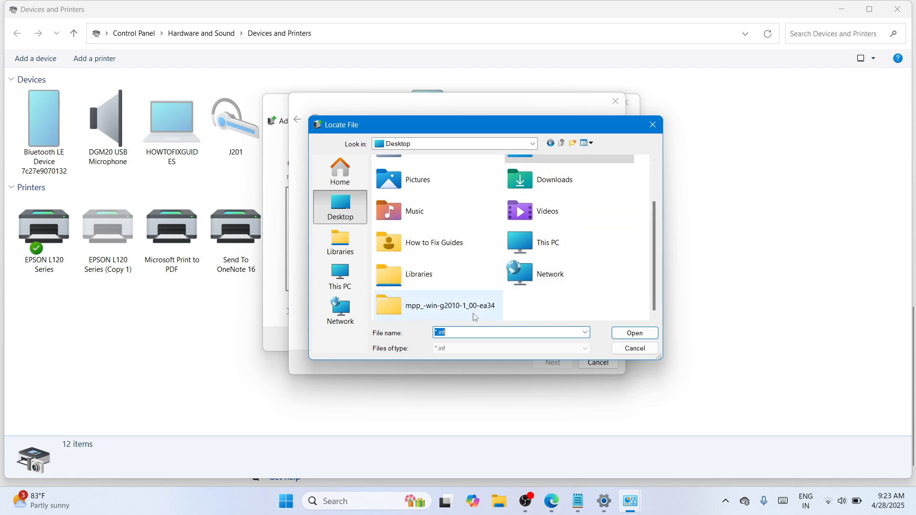
Open mpp_-win-g2010-1_00-ea34 > mpp_-win-g2010-1_00-ea34_2 > Driver and load G2010P3.inf
{"action": "left_click", "coordinate": [446, 309]}
{"action": "double_click", "coordinate": [446, 309]}
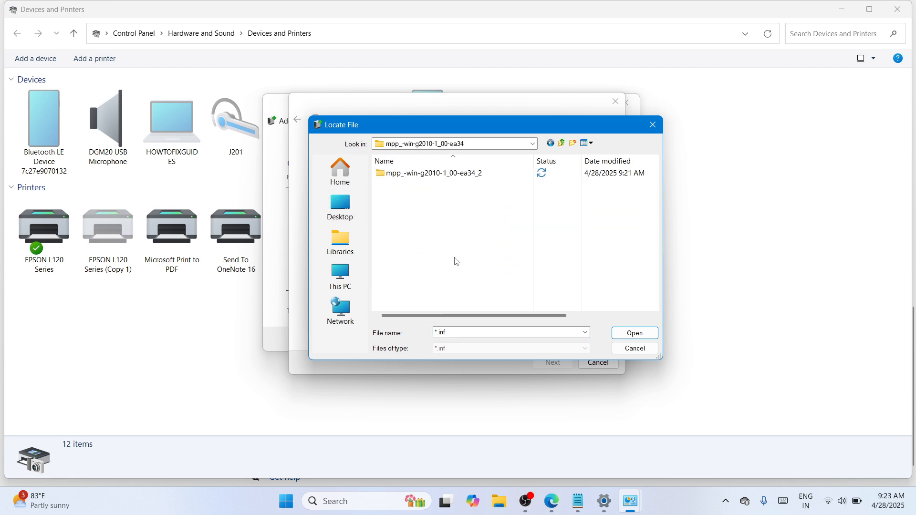
{"action": "double_click", "coordinate": [470, 174]}
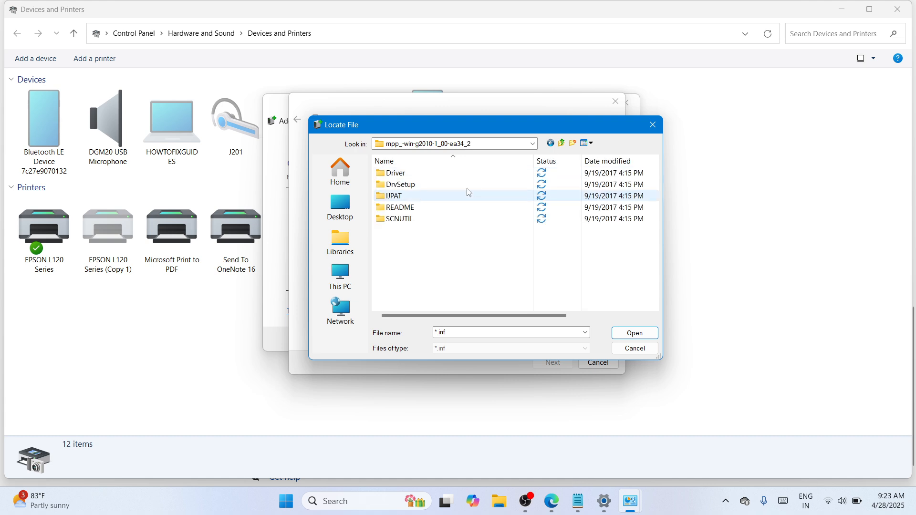
{"action": "double_click", "coordinate": [461, 173]}
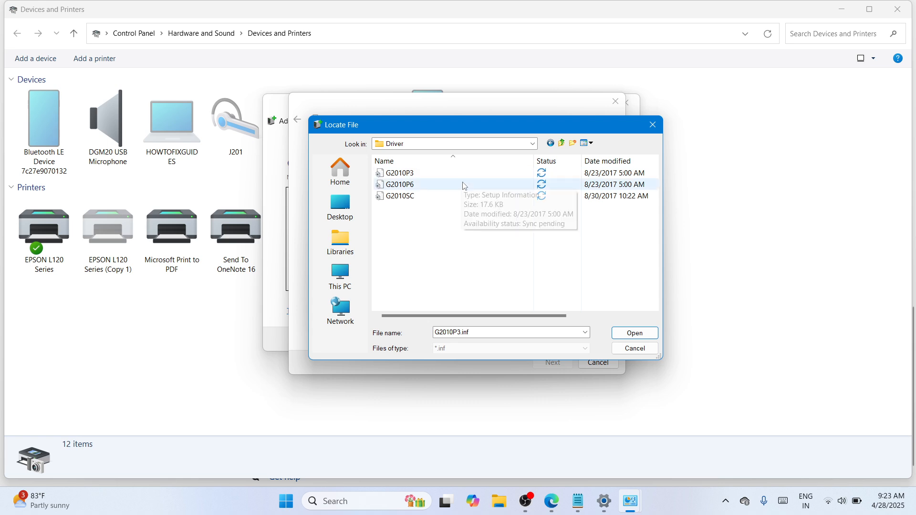
{"action": "left_click", "coordinate": [442, 174]}
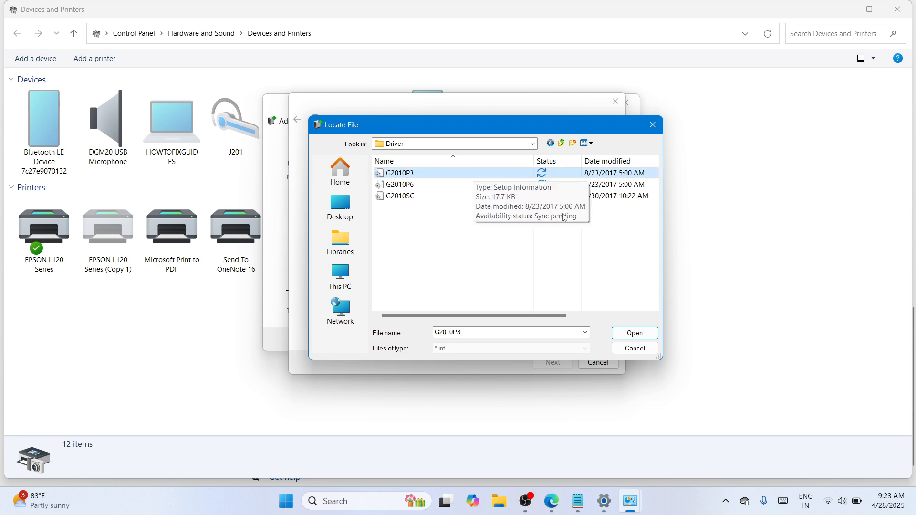
{"action": "left_click", "coordinate": [635, 333]}
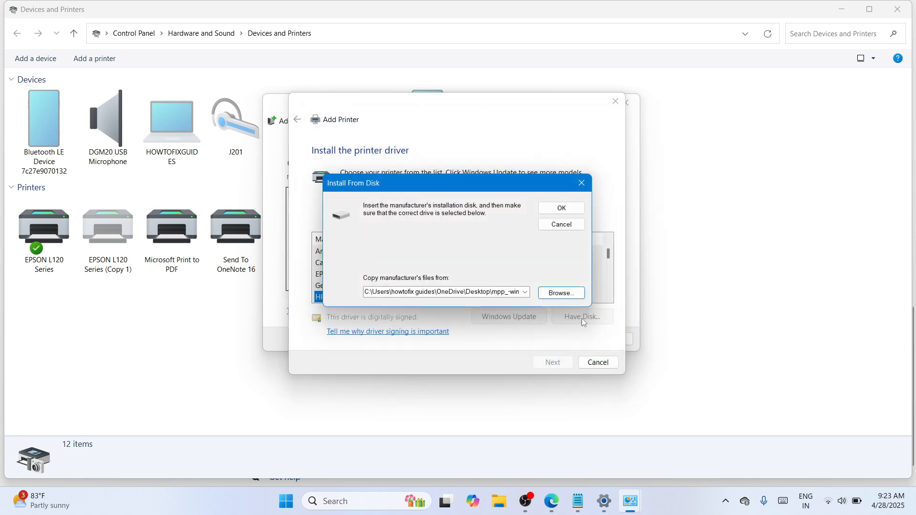
{"action": "left_click", "coordinate": [559, 207]}
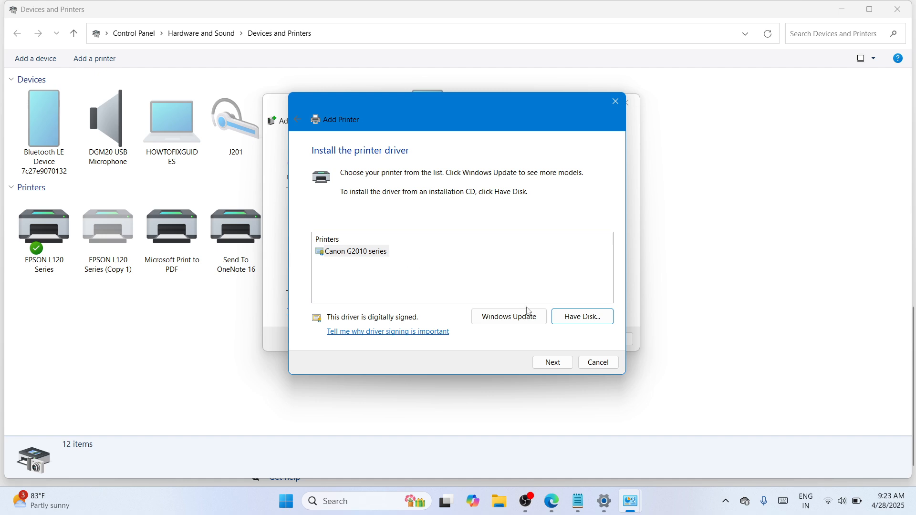
Accept the Canon G2010 series driver and default name, approving installation in User Account Control
{"action": "left_click", "coordinate": [553, 364]}
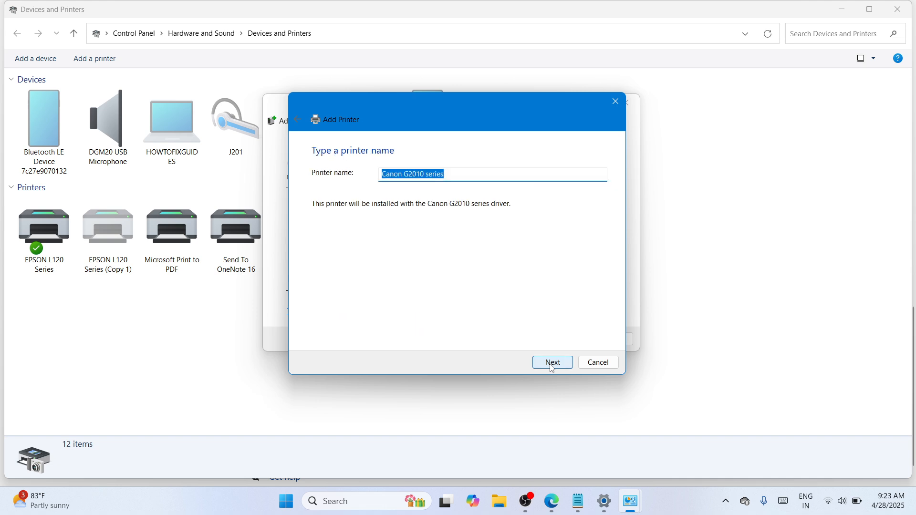
{"action": "left_click", "coordinate": [552, 367]}
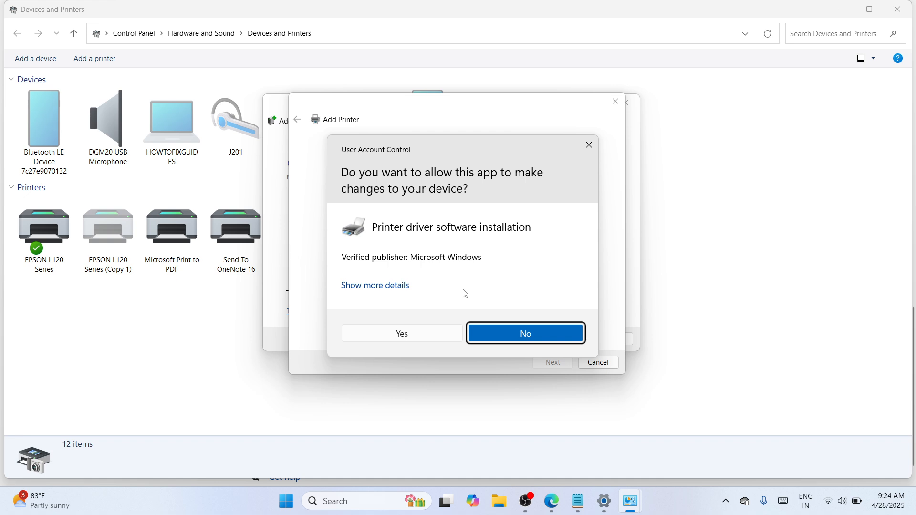
{"action": "left_click", "coordinate": [409, 340]}
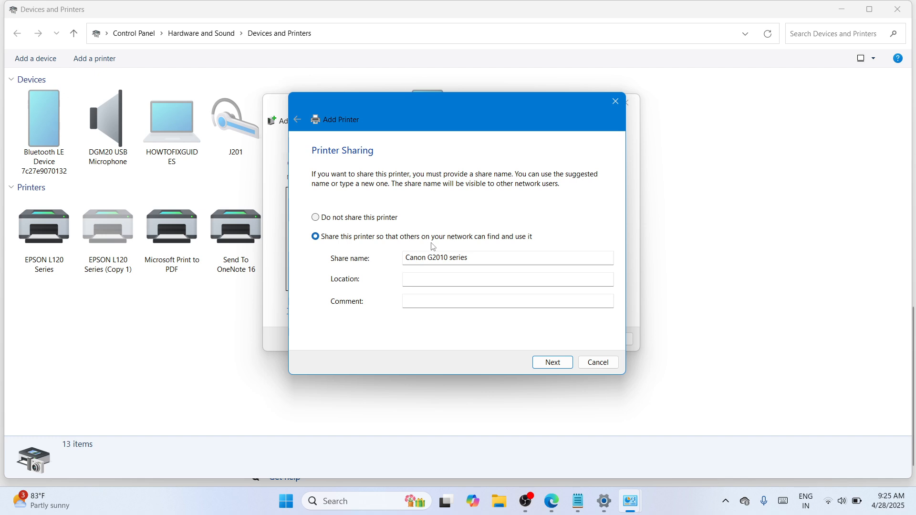
Finish the wizard with default sharing and check the new Canon G2010 series printer
{"action": "left_click", "coordinate": [553, 364]}
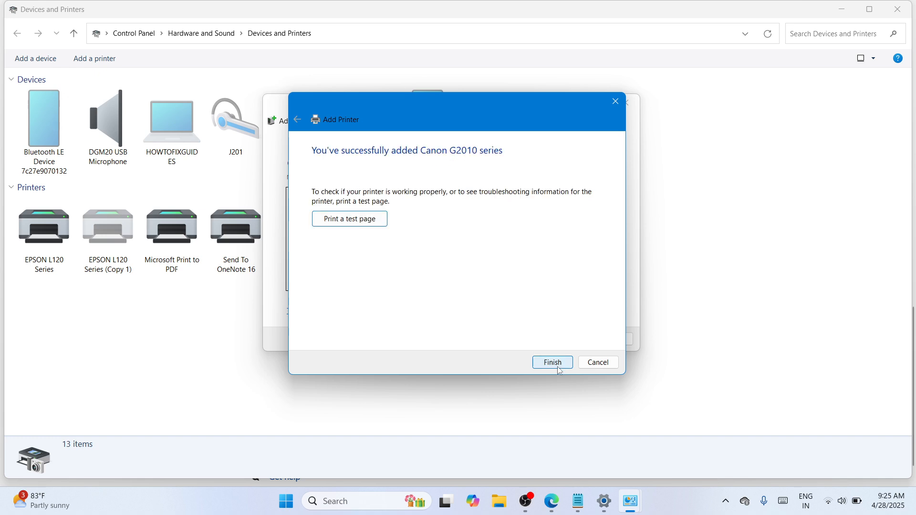
{"action": "left_click", "coordinate": [552, 363]}
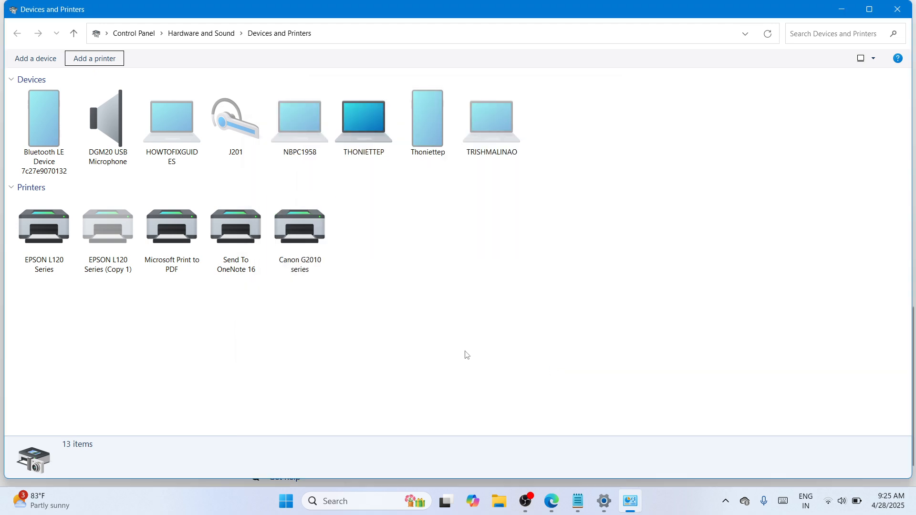
{"action": "left_click", "coordinate": [294, 249]}
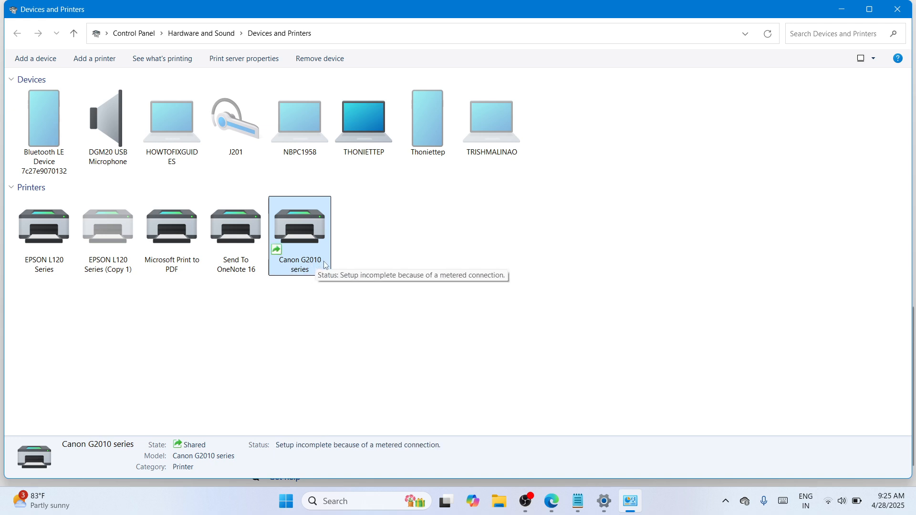
{"action": "left_click", "coordinate": [513, 237]}
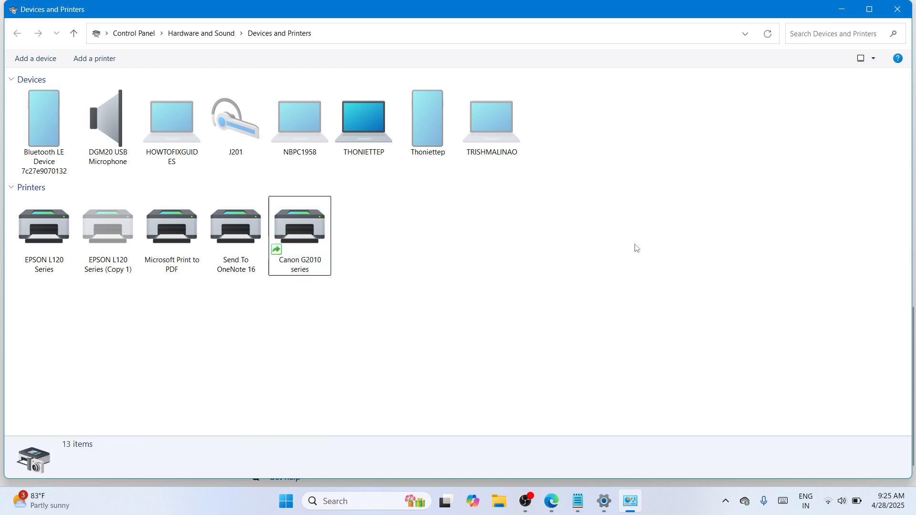
Close Devices and Printers and the Settings window to return to the desktop
{"action": "left_click", "coordinate": [902, 10]}
{"action": "left_click", "coordinate": [902, 10]}
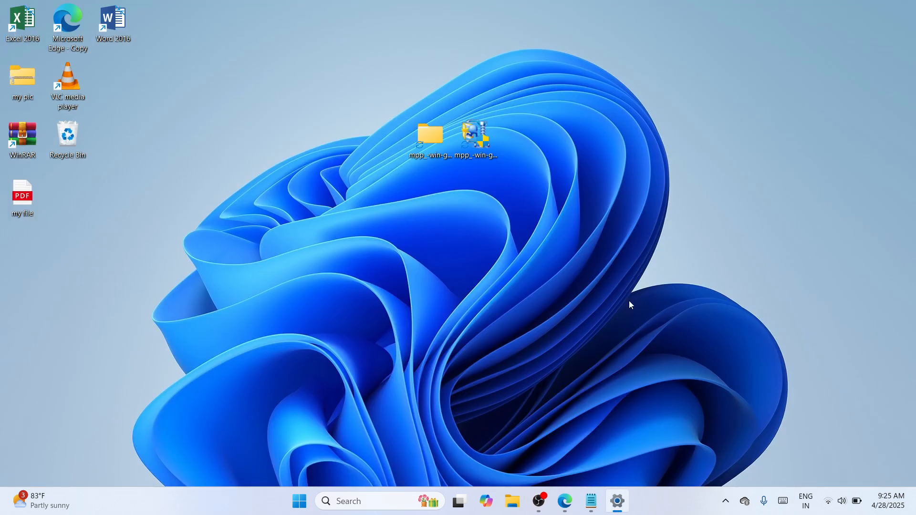
{"action": "left_click", "coordinate": [553, 501]}
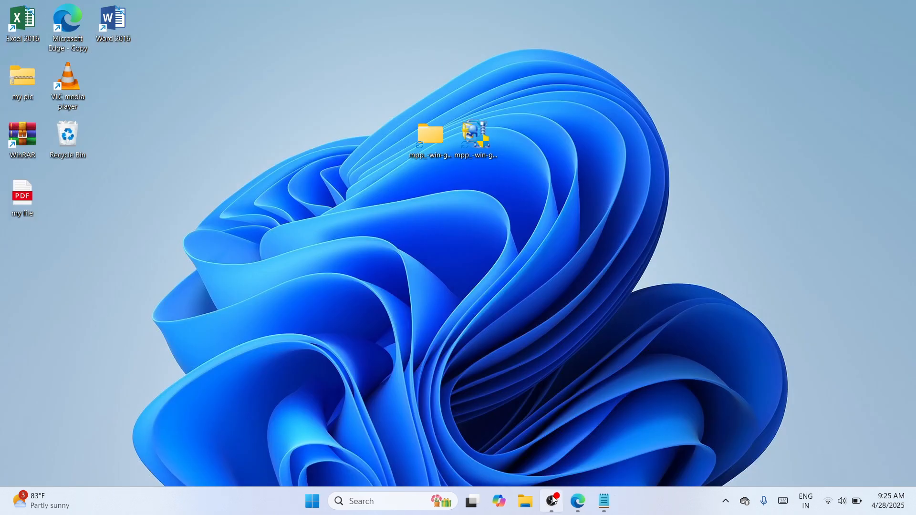